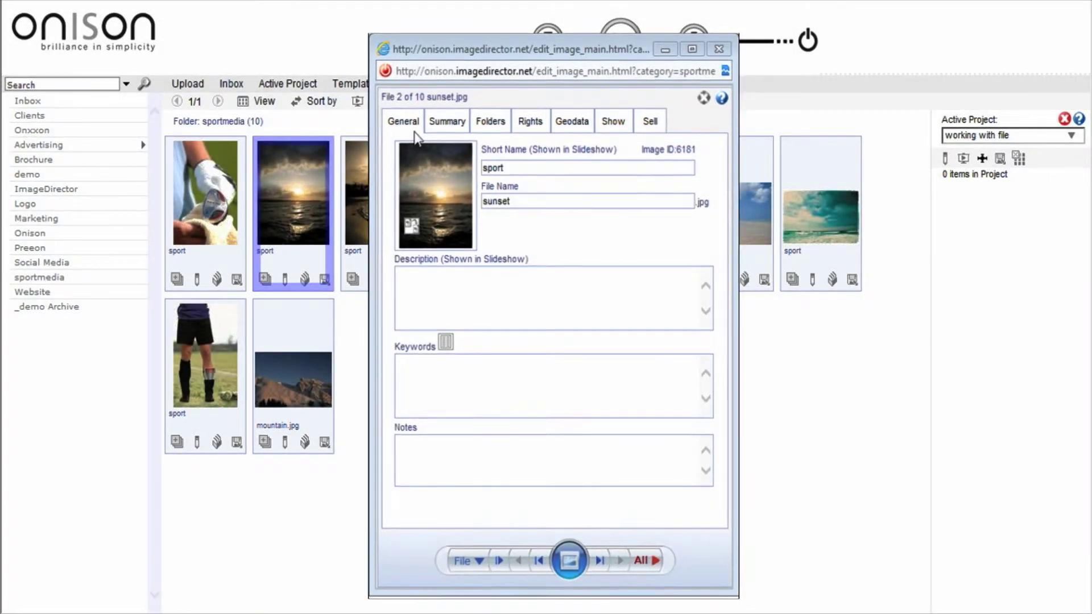
Change the short name from sport to Nature, paste the sundown description, and enter keyword sunset
{"action": "left_click", "coordinate": [543, 171]}
{"action": "key", "text": "BackSpace"}
{"action": "key", "text": "BackSpace"}
{"action": "key", "text": "BackSpace"}
{"action": "key", "text": "BackSpace"}
{"action": "key", "text": "BackSpace"}
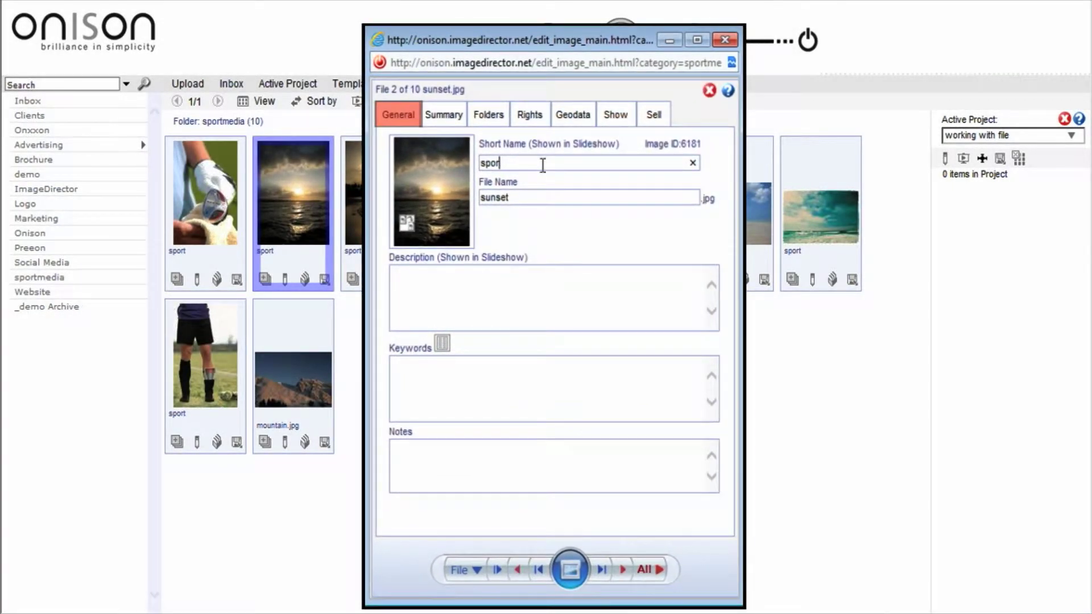
{"action": "type", "text": "Nature"}
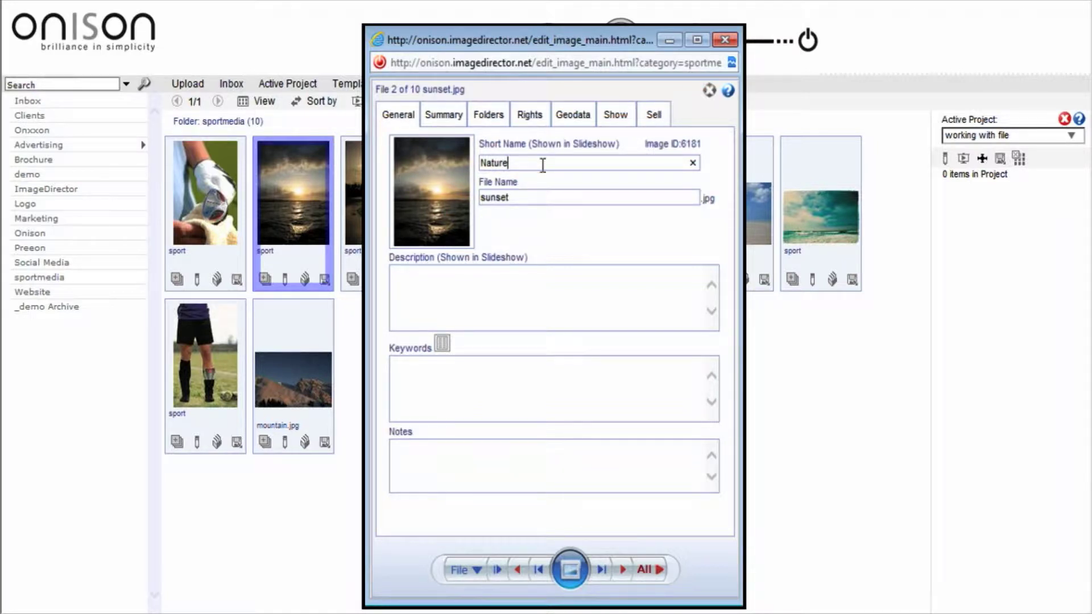
{"action": "left_click", "coordinate": [556, 276]}
{"action": "type", "text": "Sunset or sundown is the daily disappearance of the Sun below the western half of the horizon"}
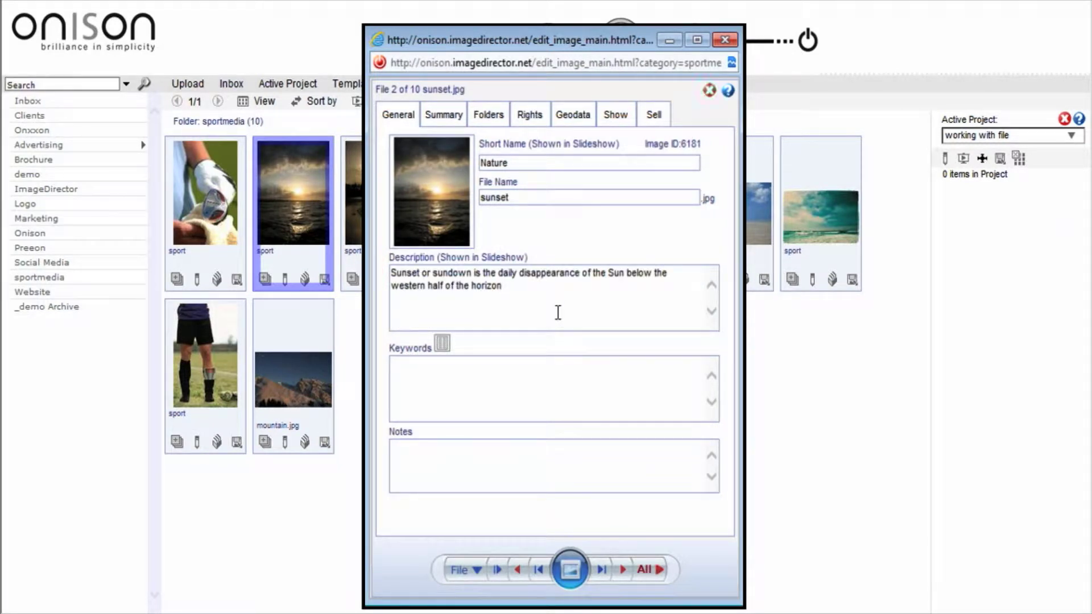
{"action": "left_click", "coordinate": [477, 380]}
{"action": "type", "text": "sunset"}
Create pacific as a new entry in the keyword list
{"action": "left_click", "coordinate": [442, 343]}
{"action": "left_click", "coordinate": [444, 307]}
{"action": "type", "text": "pacific"}
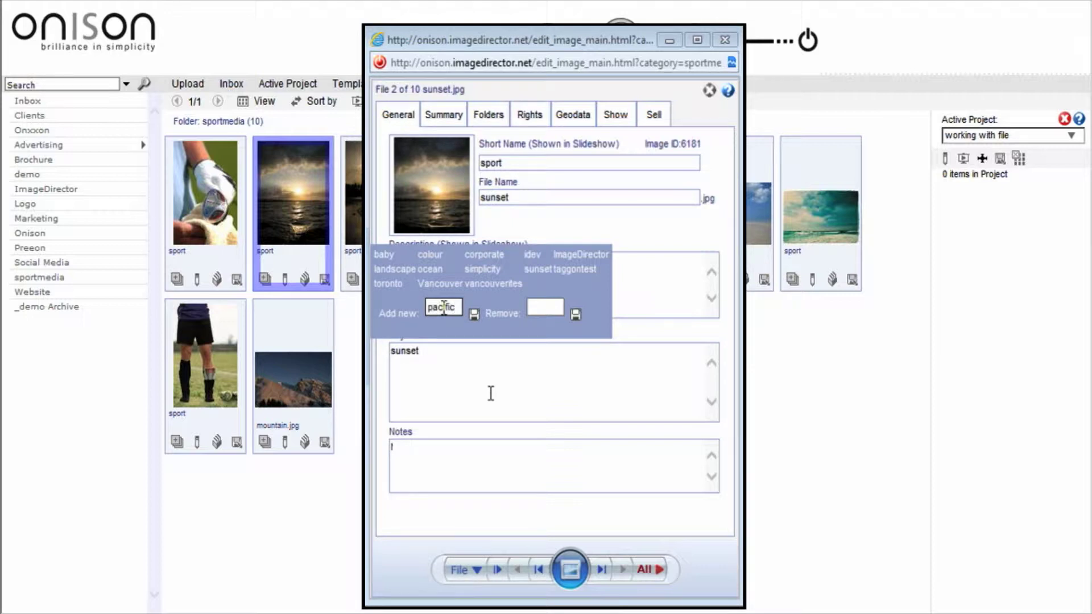
{"action": "left_click", "coordinate": [474, 315]}
Add pacific, summer and ocean to the photo's keywords and write NikonF90 in Notes
{"action": "left_click", "coordinate": [467, 272]}
{"action": "left_click", "coordinate": [564, 269]}
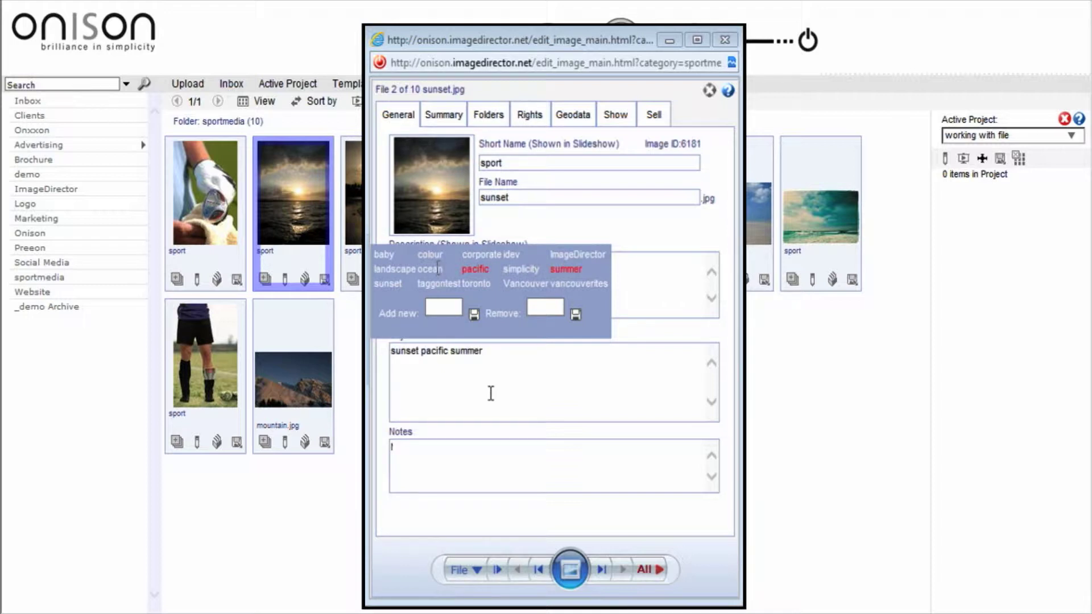
{"action": "left_click", "coordinate": [436, 268]}
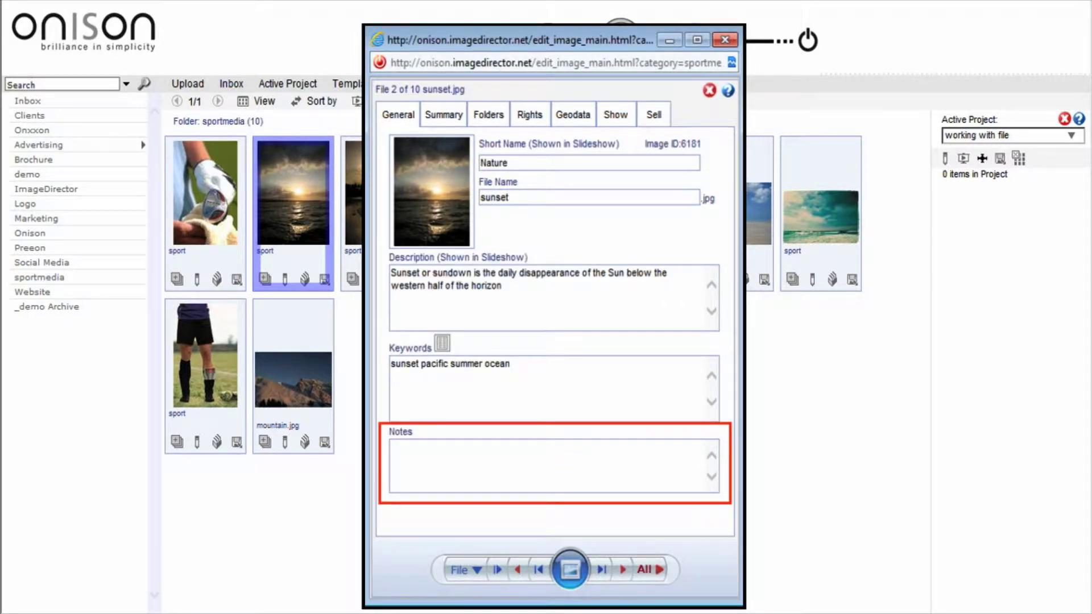
{"action": "left_click", "coordinate": [491, 449]}
{"action": "type", "text": "NikonF90"}
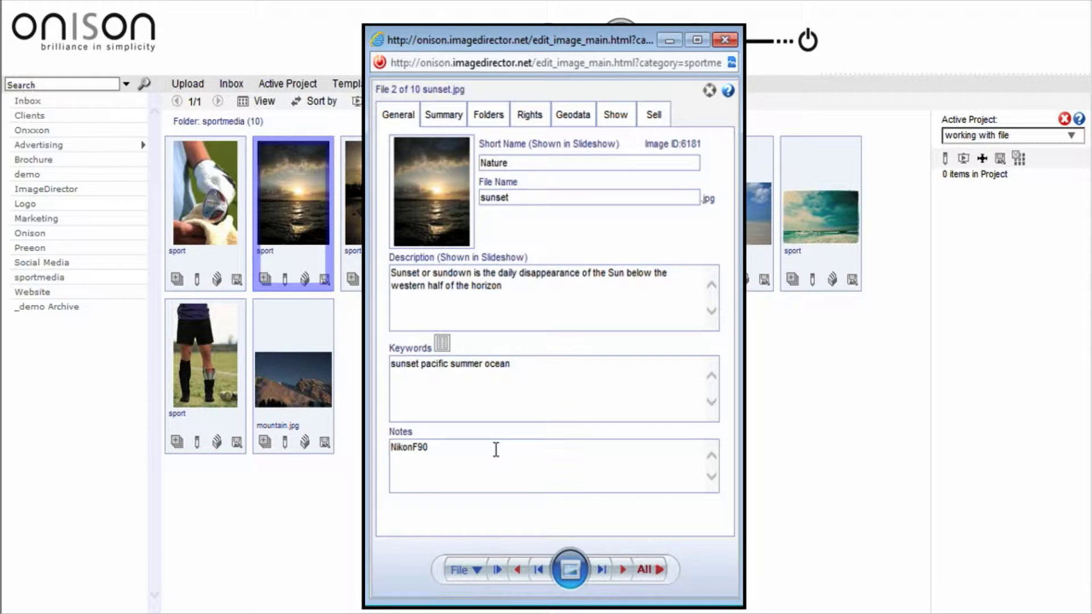
Apply Description, Keywords and Notes to all files, including sub-folder and same-level folders
{"action": "left_click", "coordinate": [650, 574]}
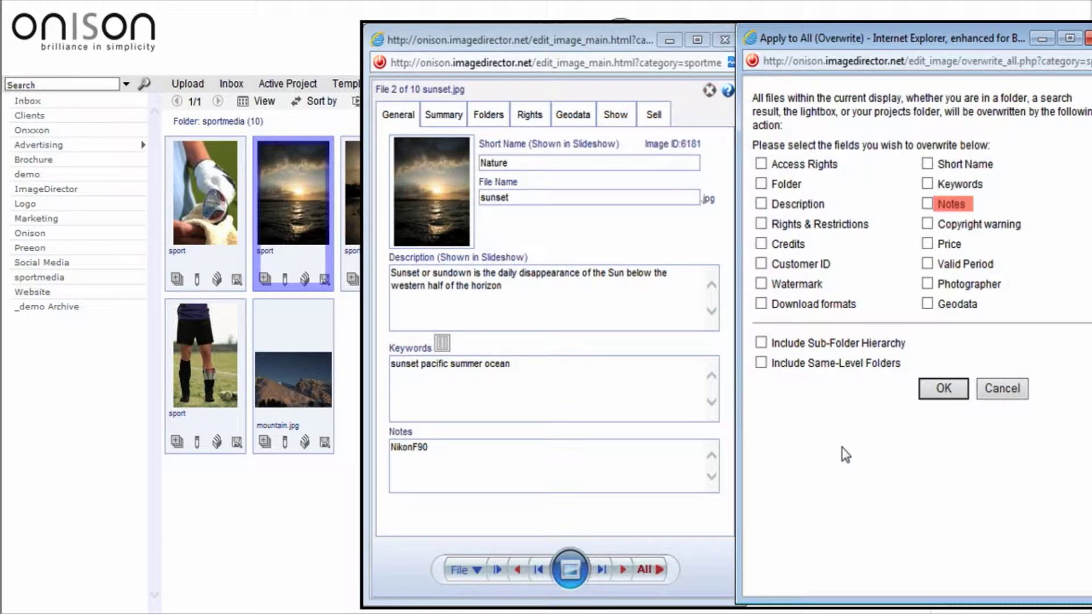
{"action": "left_click", "coordinate": [763, 205]}
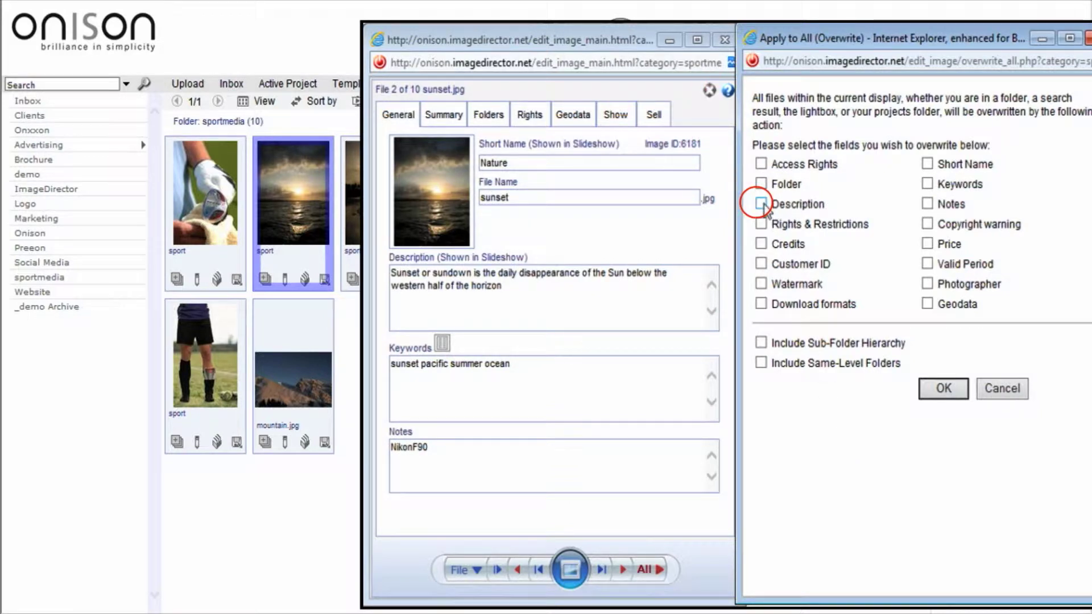
{"action": "left_click", "coordinate": [928, 184]}
{"action": "left_click", "coordinate": [927, 203]}
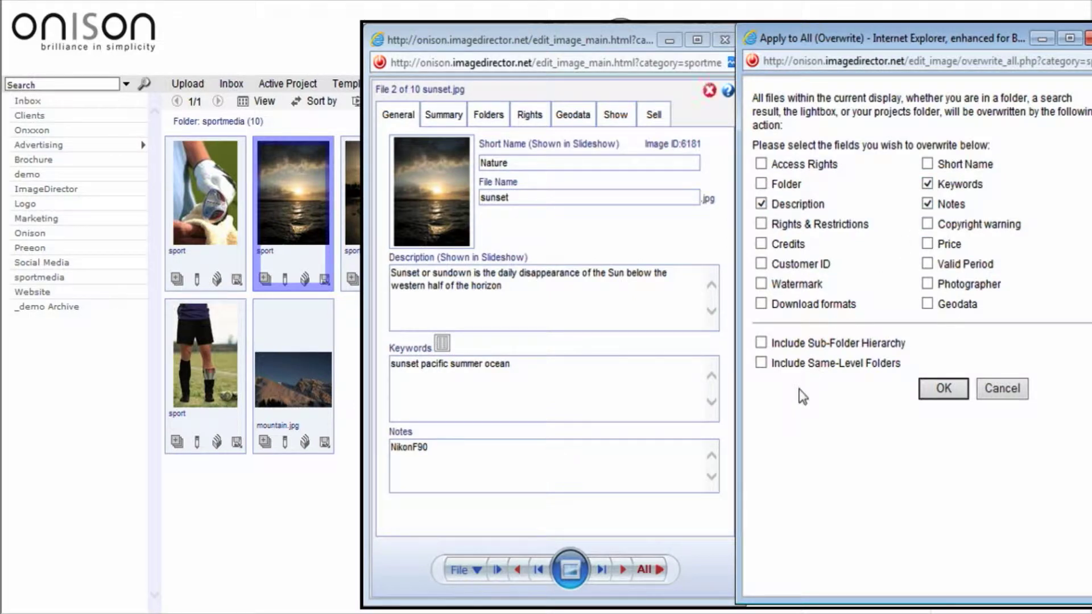
{"action": "left_click", "coordinate": [761, 343]}
{"action": "left_click", "coordinate": [762, 363]}
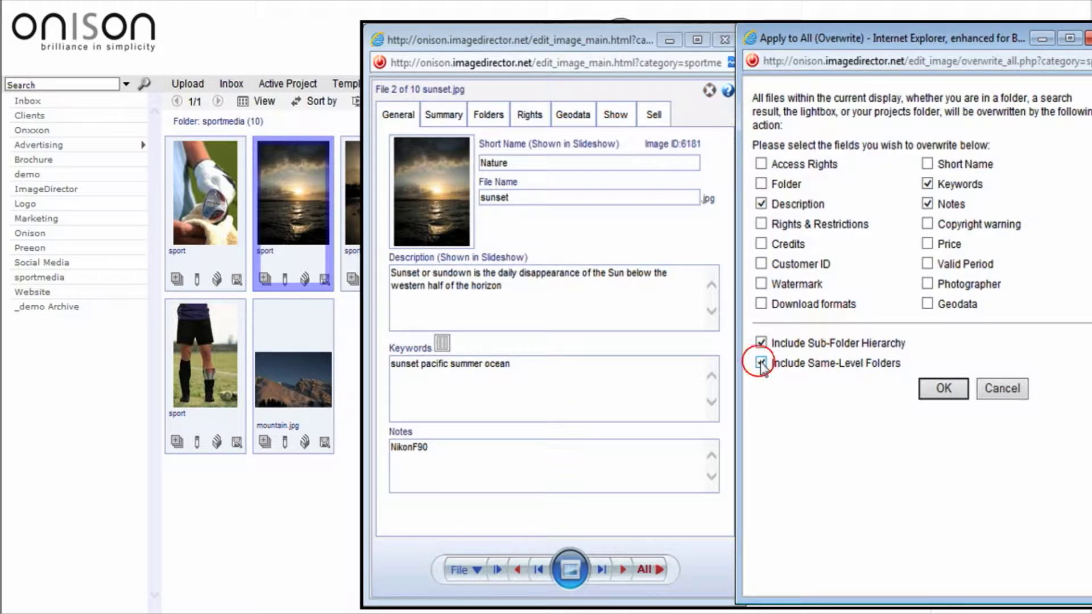
{"action": "left_click", "coordinate": [933, 391]}
{"action": "left_click", "coordinate": [933, 392]}
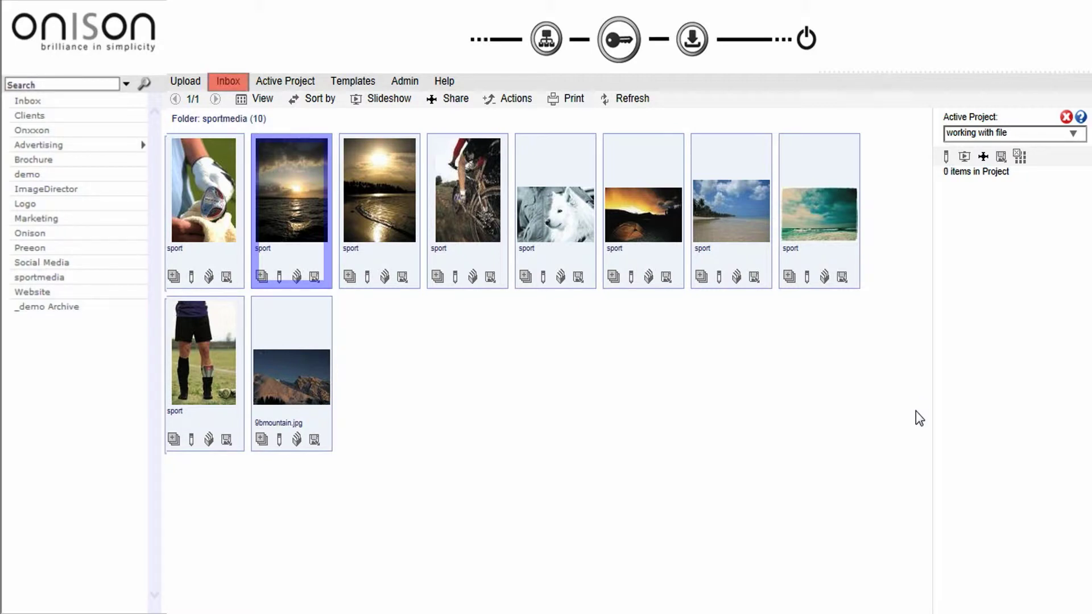
Paste the Palermo address into Geodata and place the marker on Via Vittorio Emanuele
{"action": "left_click", "coordinate": [367, 277]}
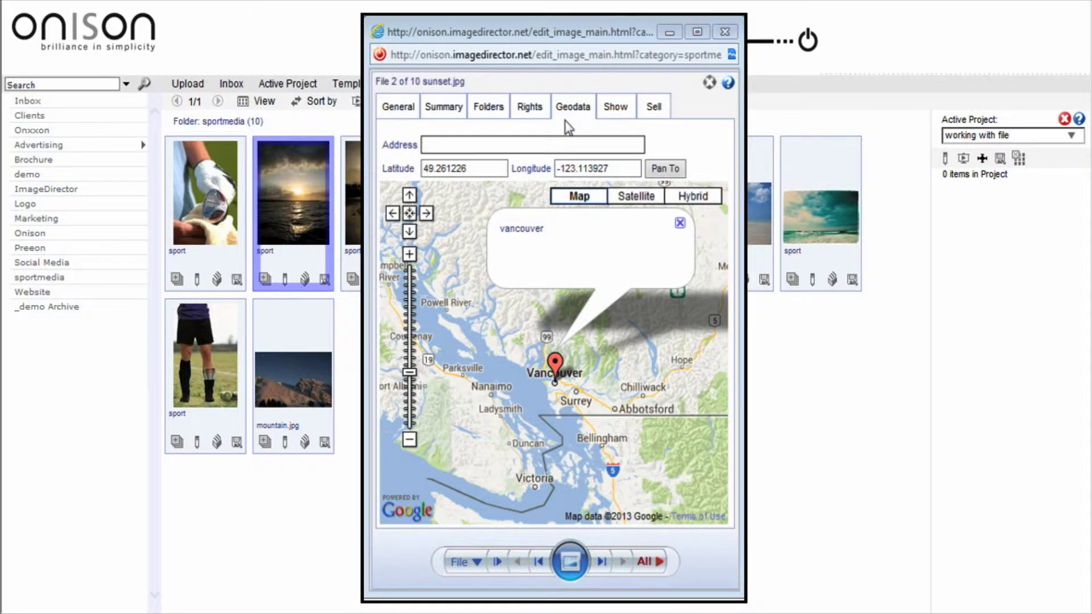
{"action": "left_click", "coordinate": [558, 141]}
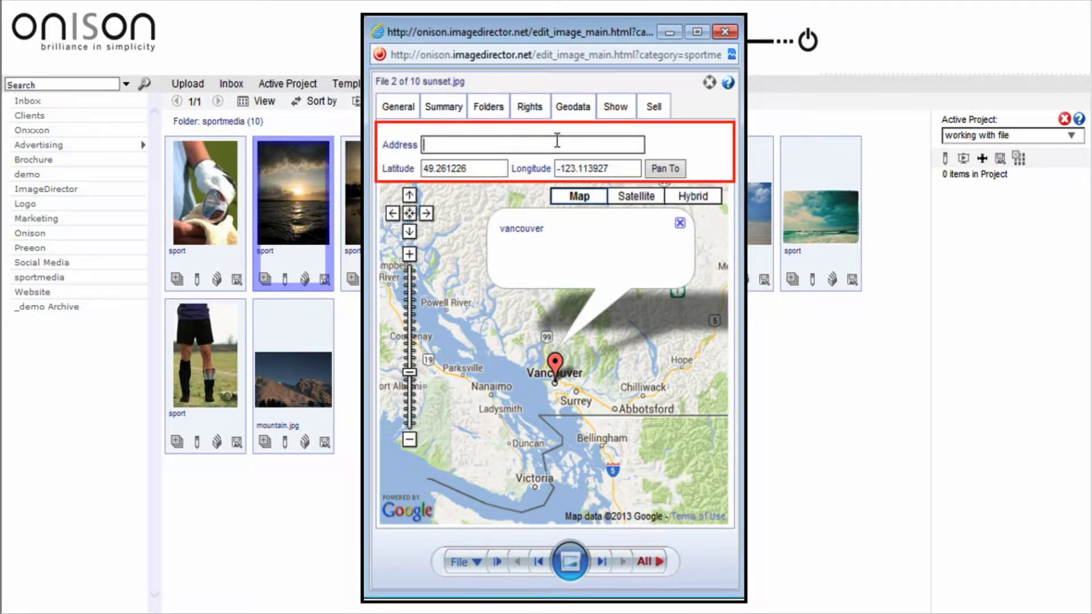
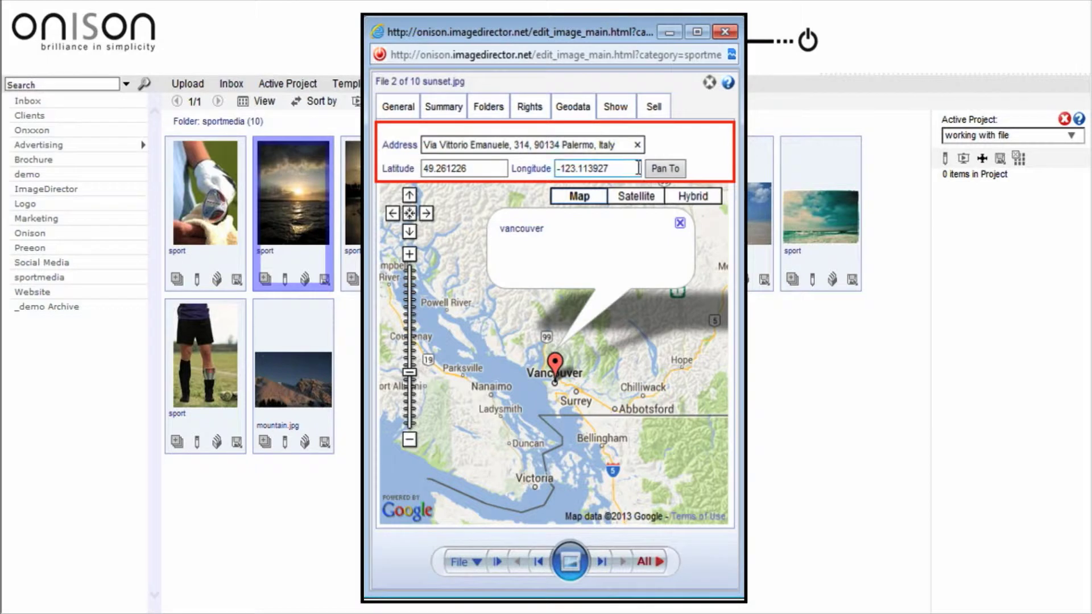
{"action": "left_click", "coordinate": [656, 168]}
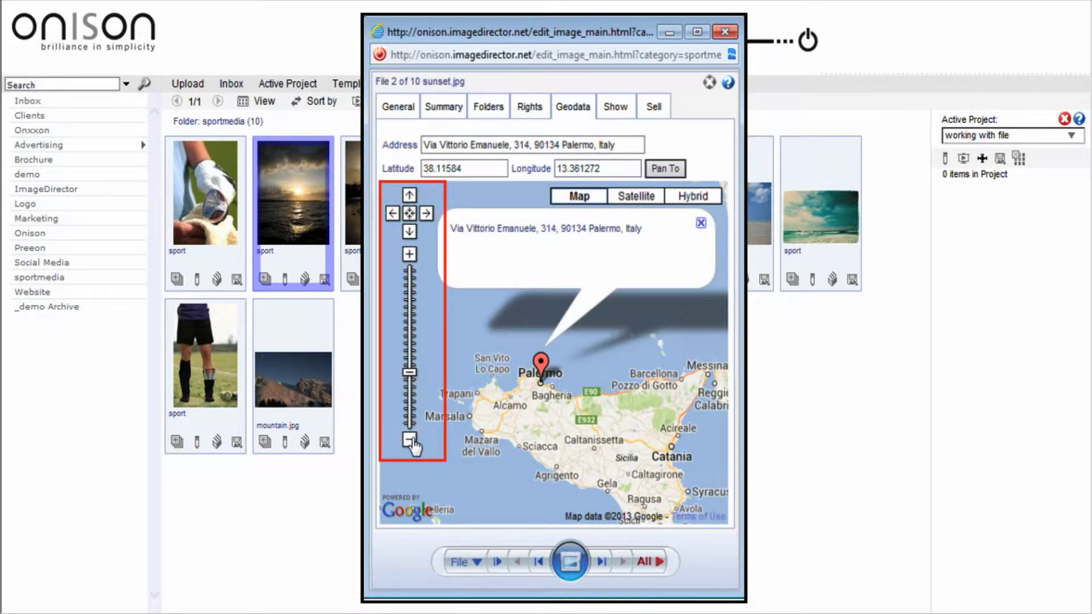
{"action": "left_click_drag", "start_coordinate": [409, 373], "coordinate": [408, 278]}
{"action": "left_click_drag", "start_coordinate": [487, 446], "coordinate": [533, 331]}
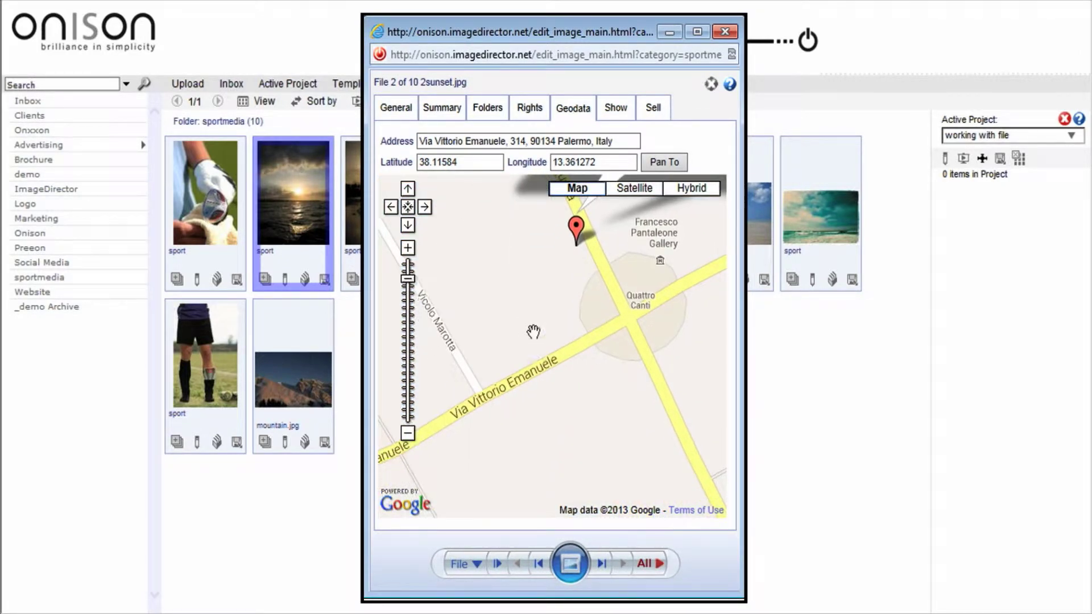
{"action": "left_click", "coordinate": [567, 352]}
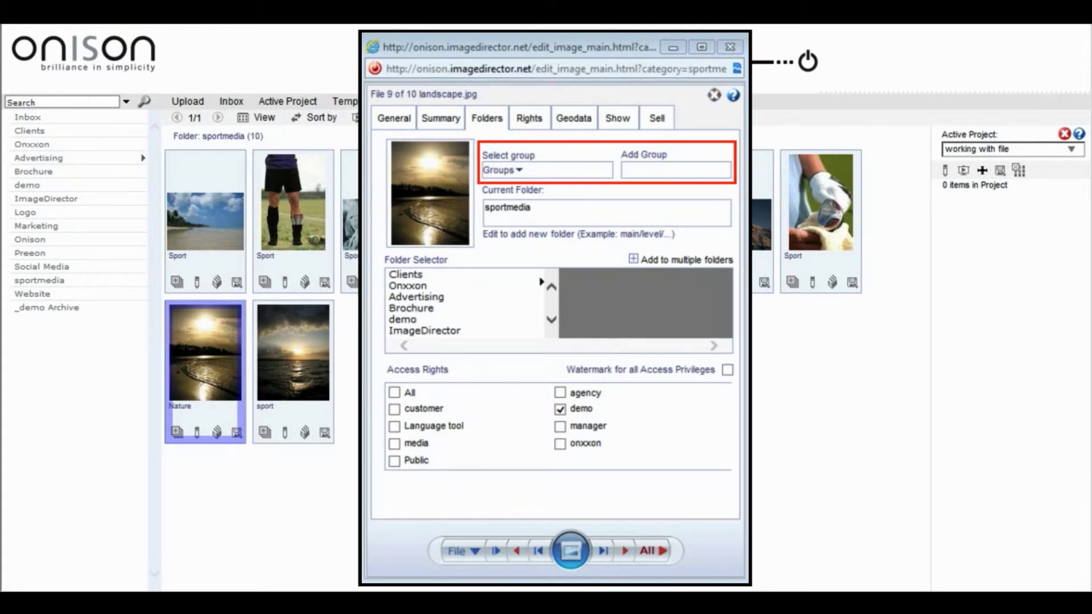
Add a Demo group, tick intersport, new-group and philippe, and rename the folder to 'video tutorial demo'
{"action": "left_click", "coordinate": [687, 169]}
{"action": "type", "text": "Demo"}
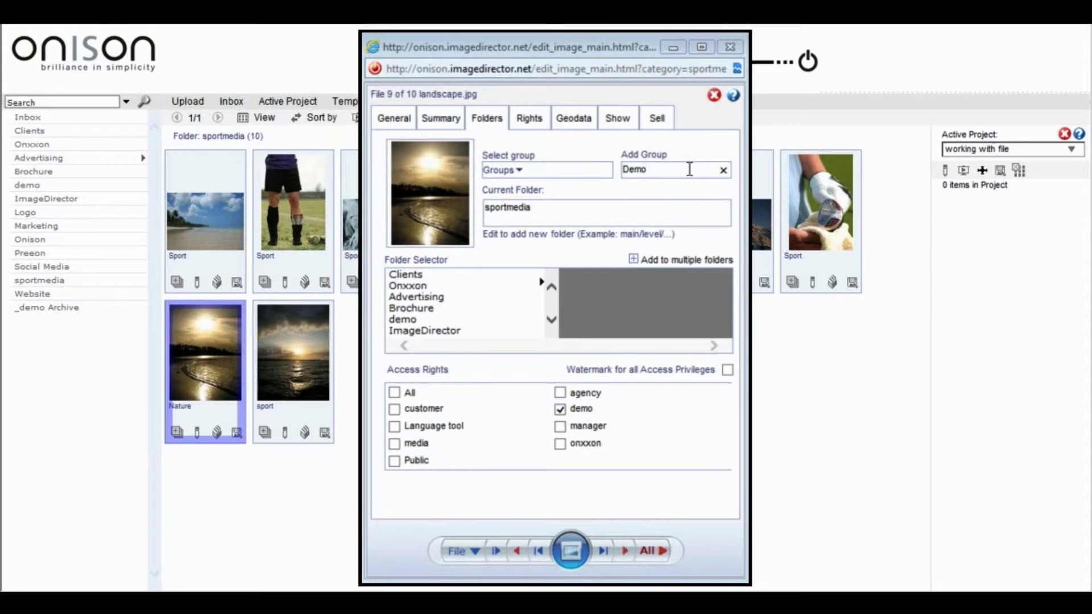
{"action": "left_click", "coordinate": [519, 171]}
{"action": "left_click", "coordinate": [495, 234]}
{"action": "left_click", "coordinate": [495, 255]}
{"action": "left_click", "coordinate": [494, 296]}
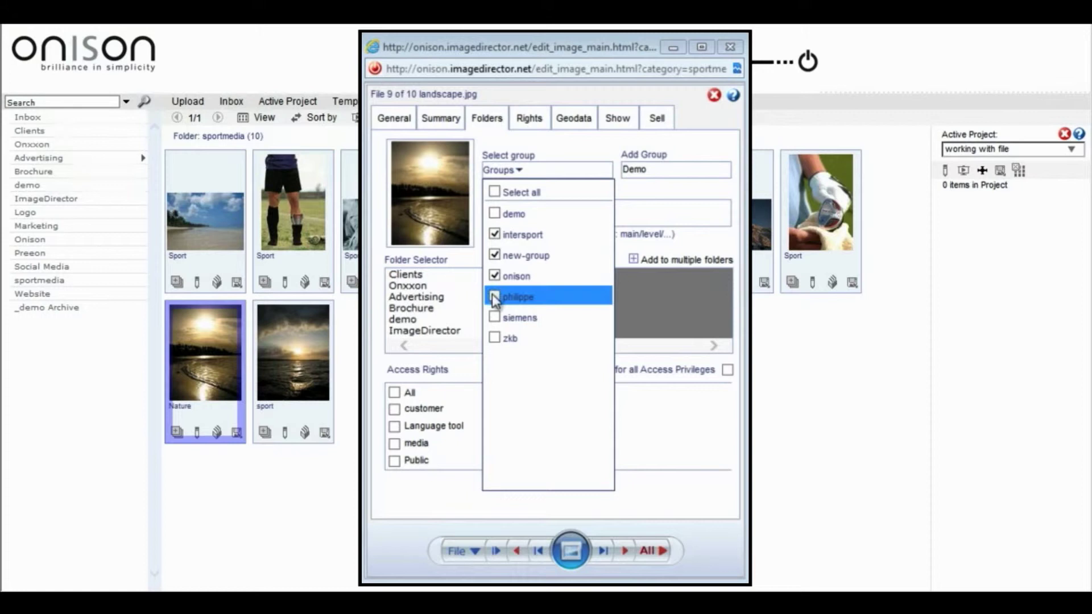
{"action": "left_click", "coordinate": [518, 171]}
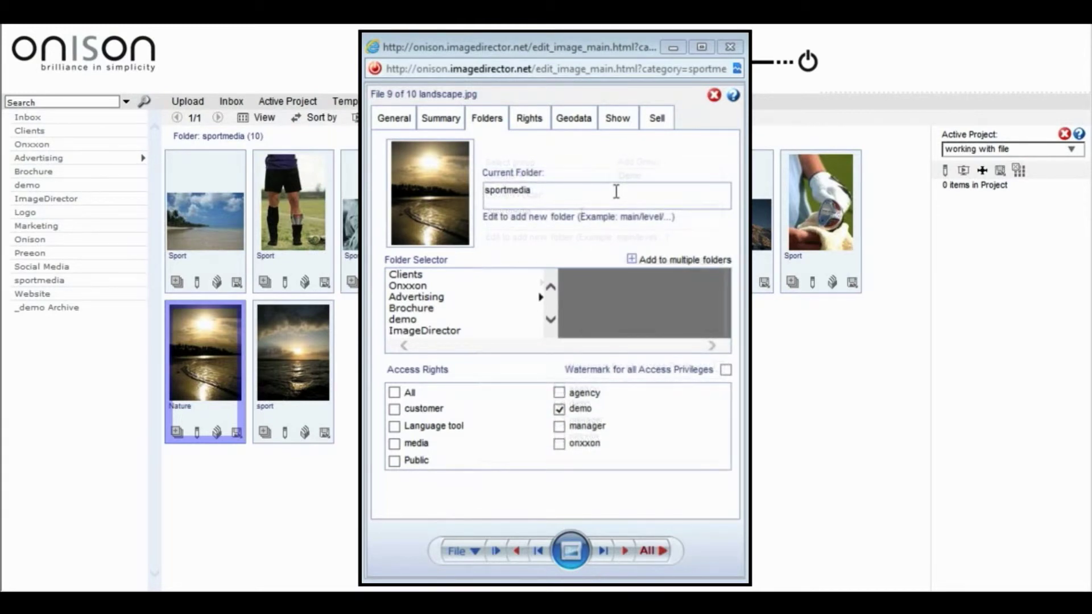
{"action": "left_click_drag", "start_coordinate": [535, 191], "coordinate": [485, 193]}
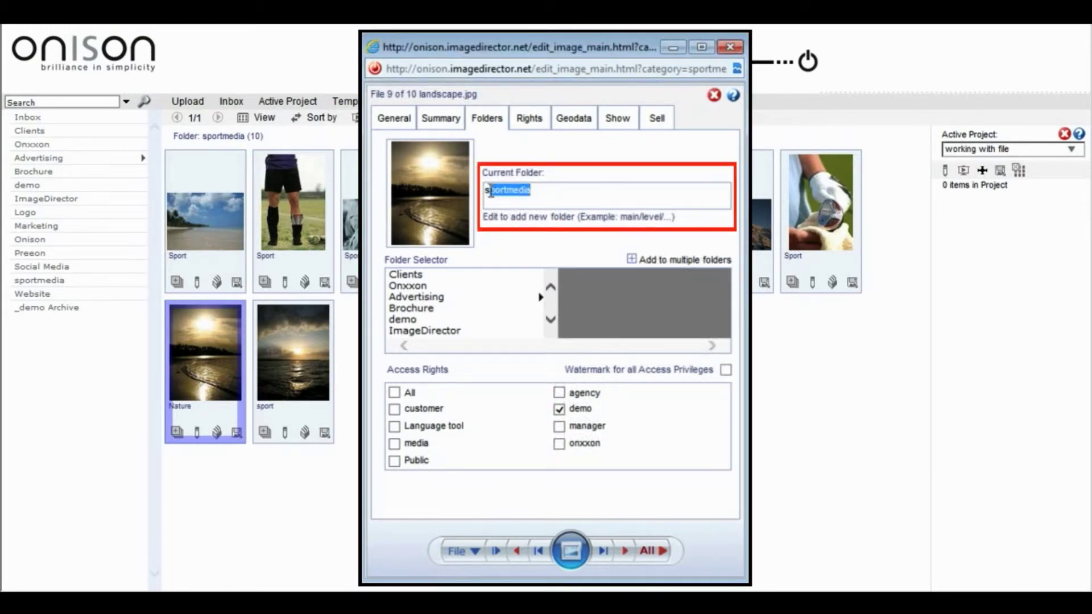
{"action": "type", "text": "video tutorial demo"}
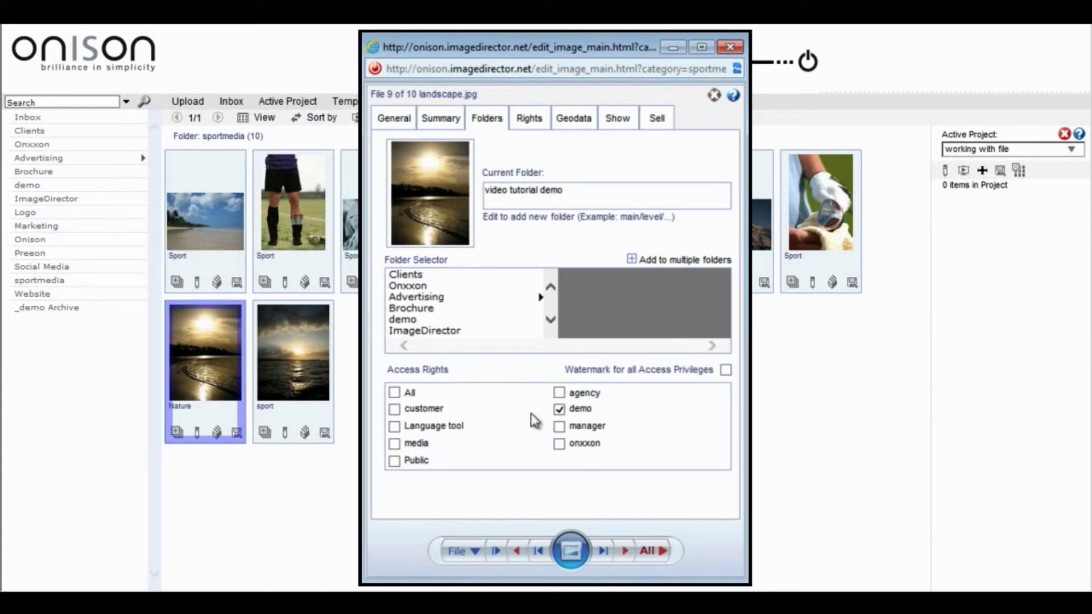
Grant manager, onxxon and media access with watermark left off, then save and go to the next file
{"action": "left_click", "coordinate": [560, 426]}
{"action": "left_click", "coordinate": [559, 443]}
{"action": "left_click", "coordinate": [395, 443]}
{"action": "left_click", "coordinate": [726, 371]}
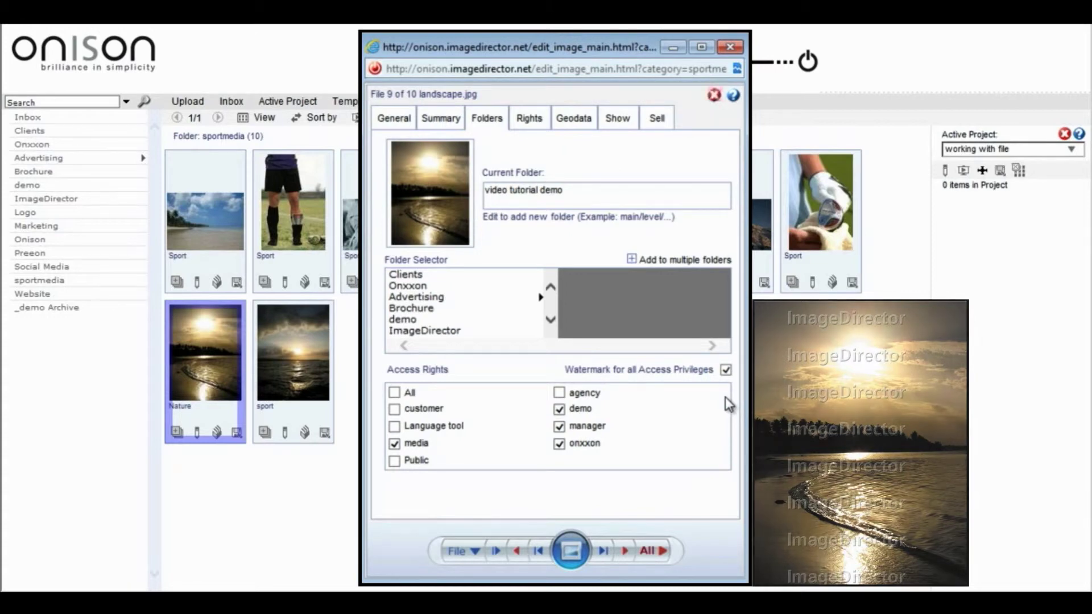
{"action": "left_click", "coordinate": [726, 371]}
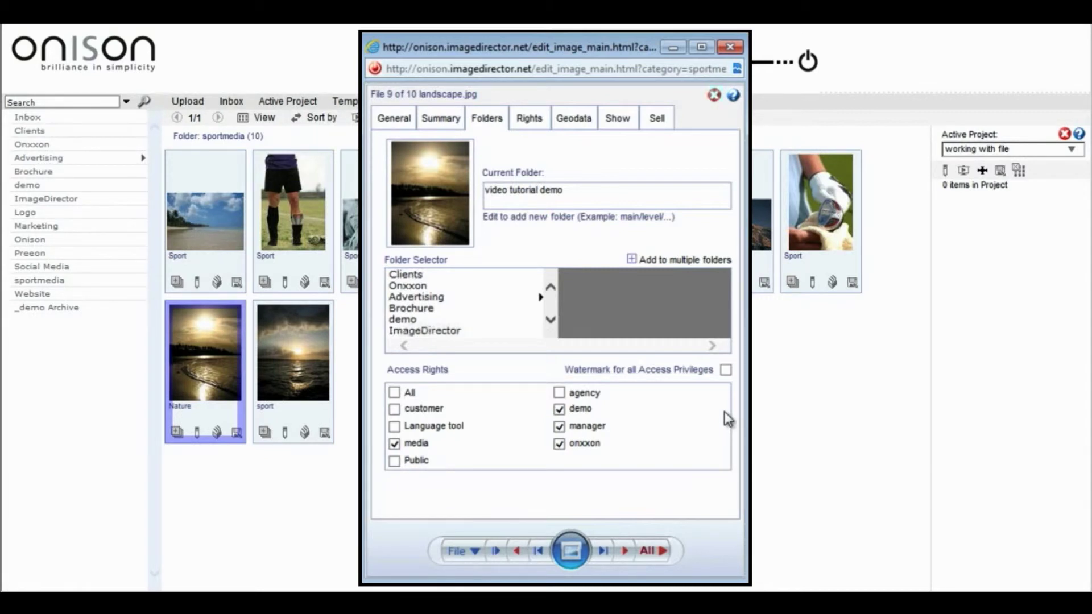
{"action": "left_click", "coordinate": [624, 555]}
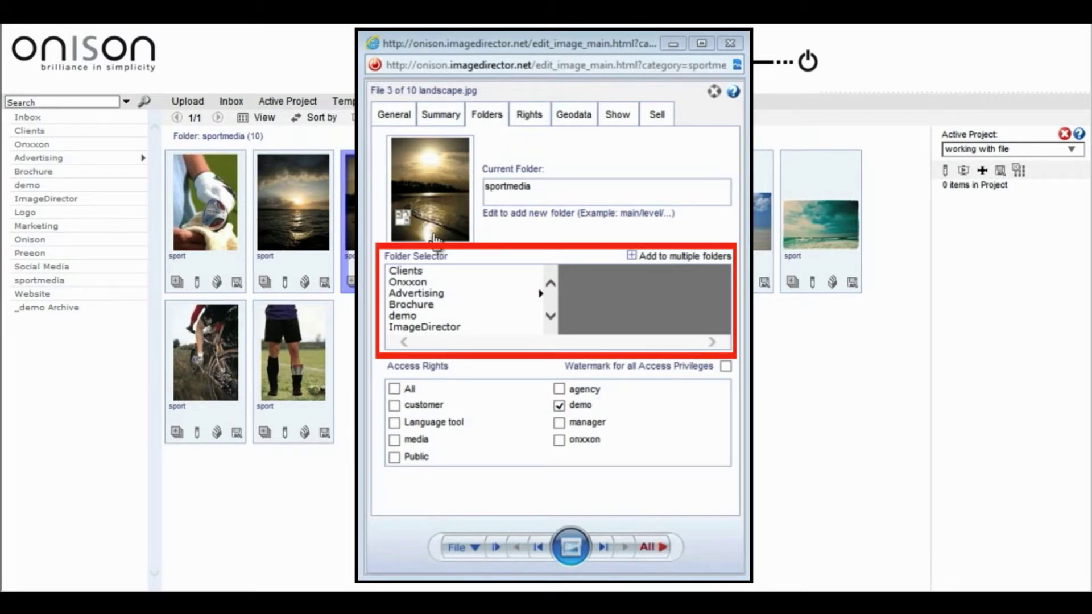
Put the file in Advertising > Preeon and grant customer, media and onxxon access
{"action": "left_click", "coordinate": [404, 294]}
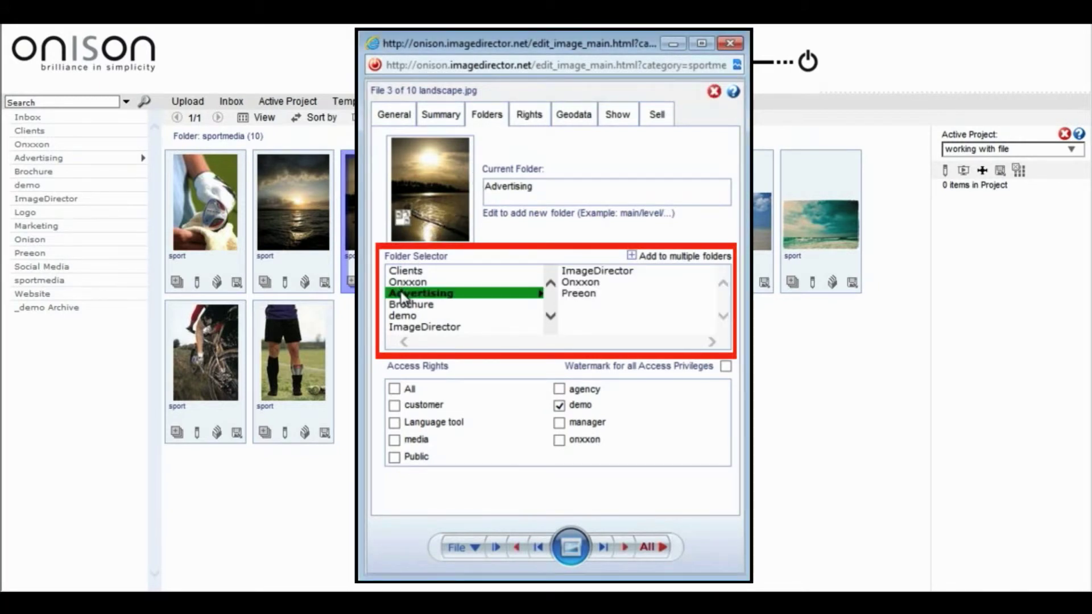
{"action": "left_click", "coordinate": [584, 297]}
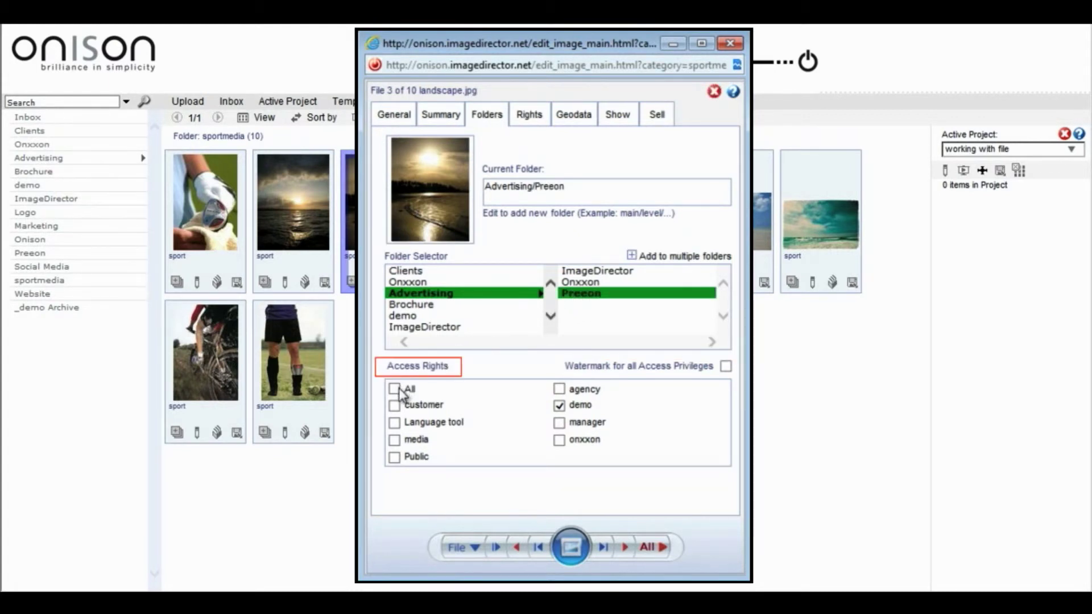
{"action": "left_click", "coordinate": [395, 405]}
{"action": "left_click", "coordinate": [394, 439]}
{"action": "left_click", "coordinate": [559, 439]}
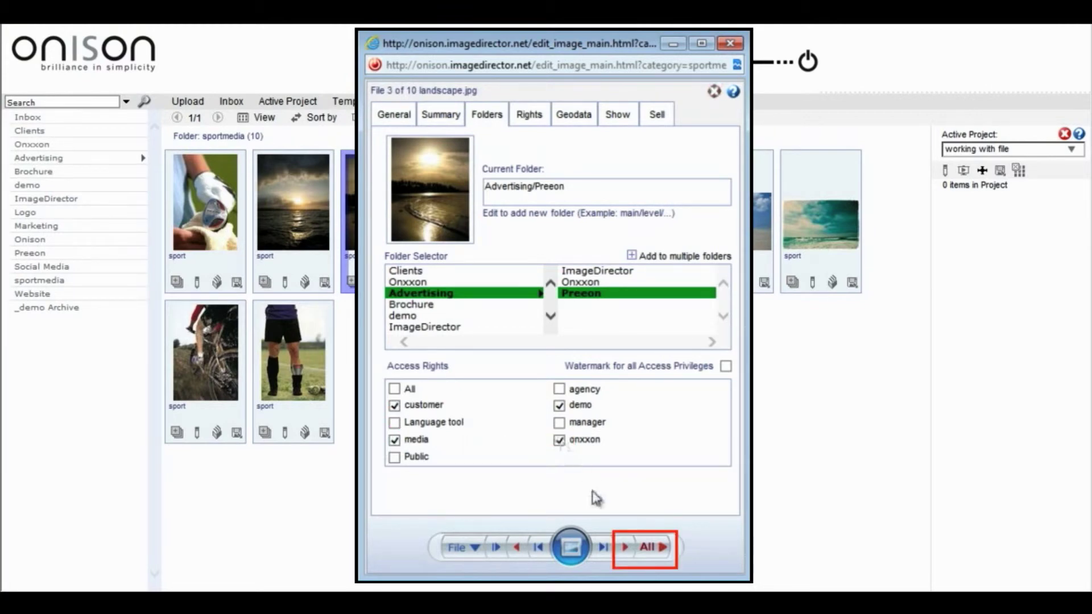
Overwrite all displayed files with the Folder and Rights & Restrictions settings
{"action": "left_click", "coordinate": [626, 557]}
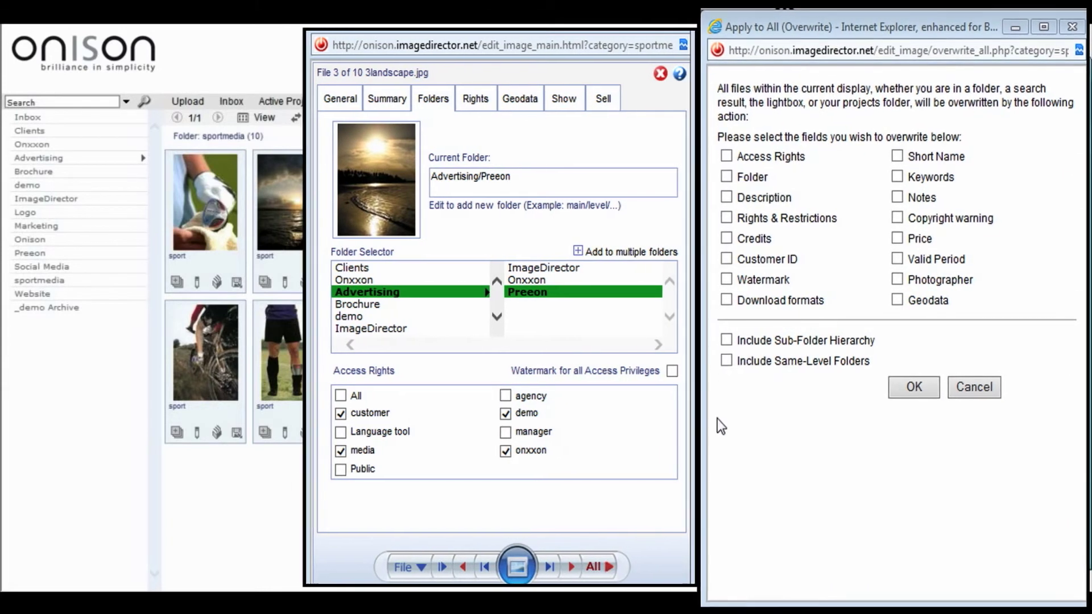
{"action": "left_click", "coordinate": [726, 176]}
{"action": "left_click", "coordinate": [726, 218]}
{"action": "left_click", "coordinate": [903, 389]}
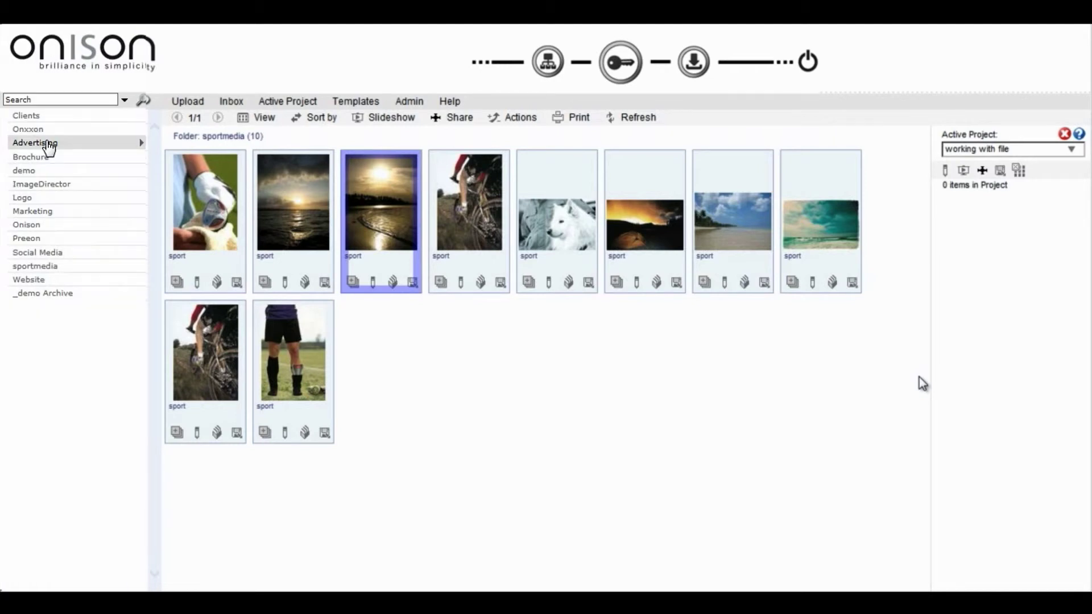
Show the Advertising/Preeon folder, then open the sunset photo's edit window
{"action": "mouse_move", "coordinate": [51, 157]}
{"action": "left_click", "coordinate": [171, 174]}
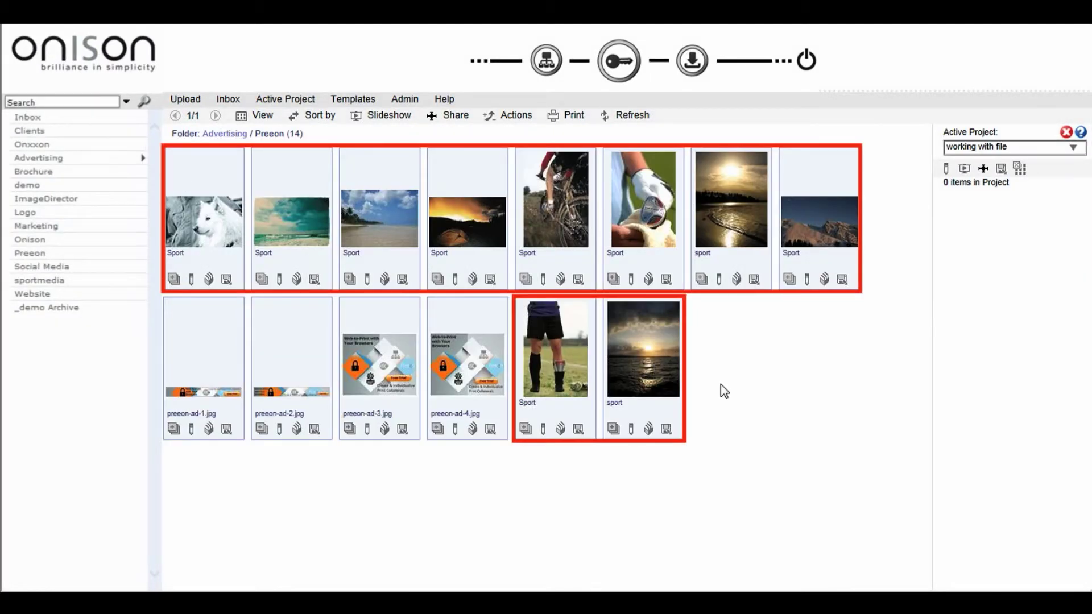
{"action": "left_click", "coordinate": [720, 281]}
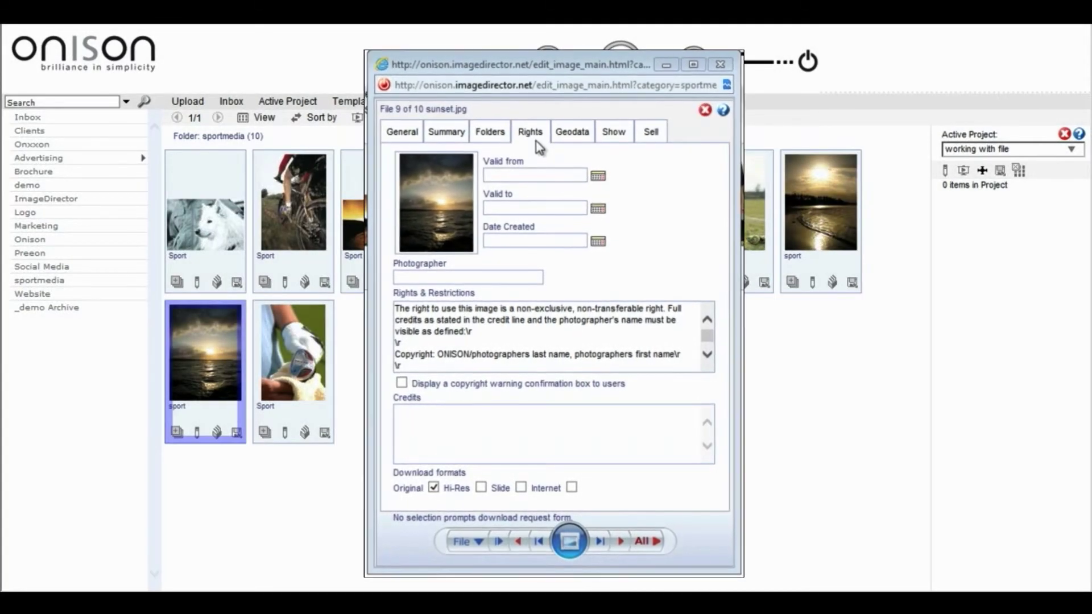
On the Rights tab, set Valid from 15/08/2013 and Valid to 30/08/2013
{"action": "left_click", "coordinate": [535, 125]}
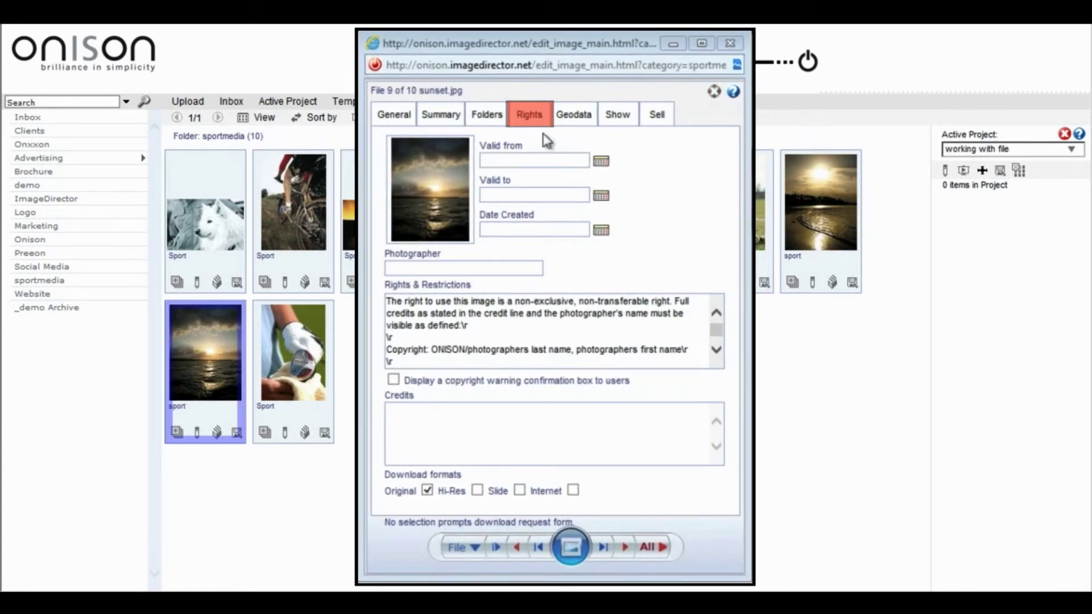
{"action": "left_click", "coordinate": [601, 163]}
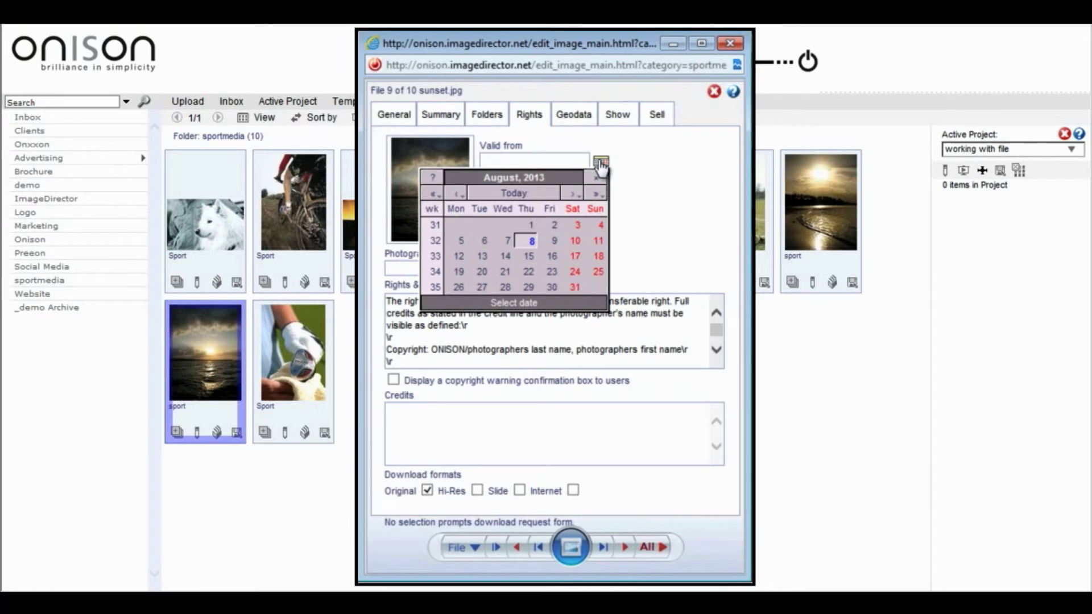
{"action": "left_click", "coordinate": [527, 255]}
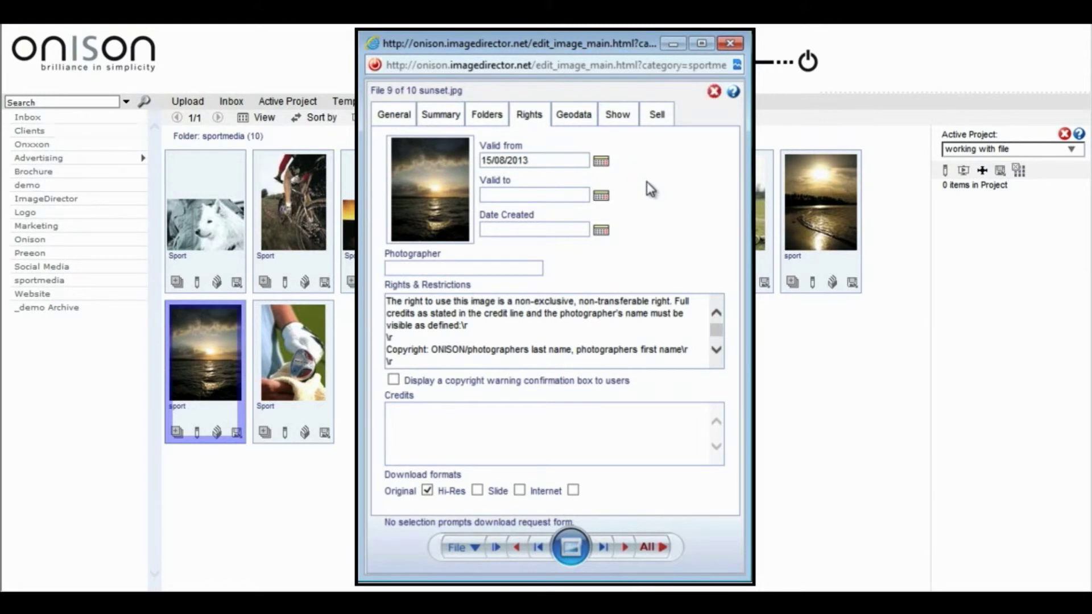
{"action": "left_click", "coordinate": [602, 196]}
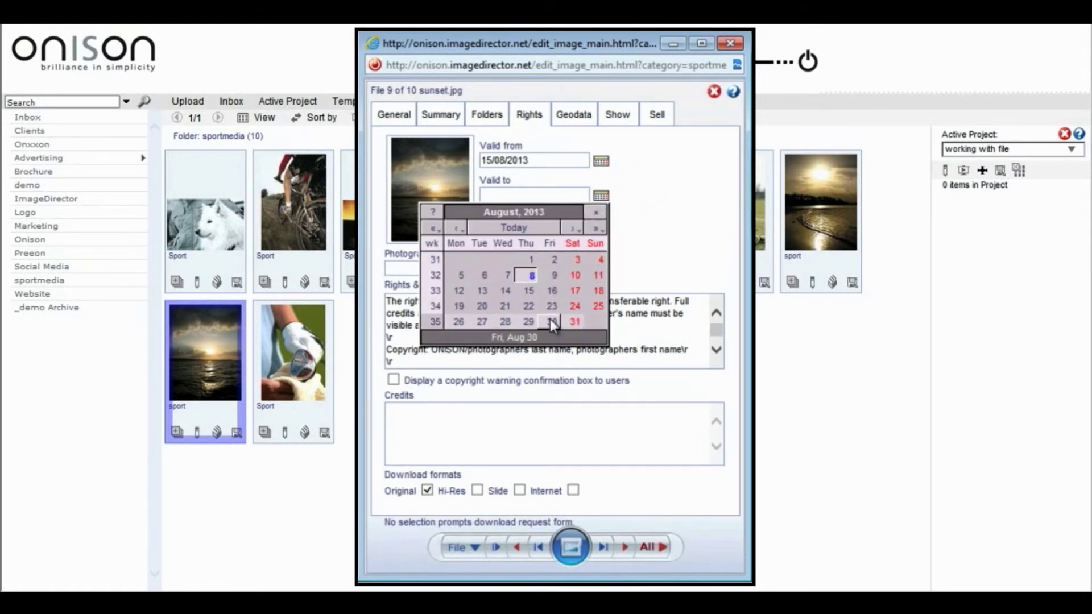
{"action": "left_click", "coordinate": [552, 321]}
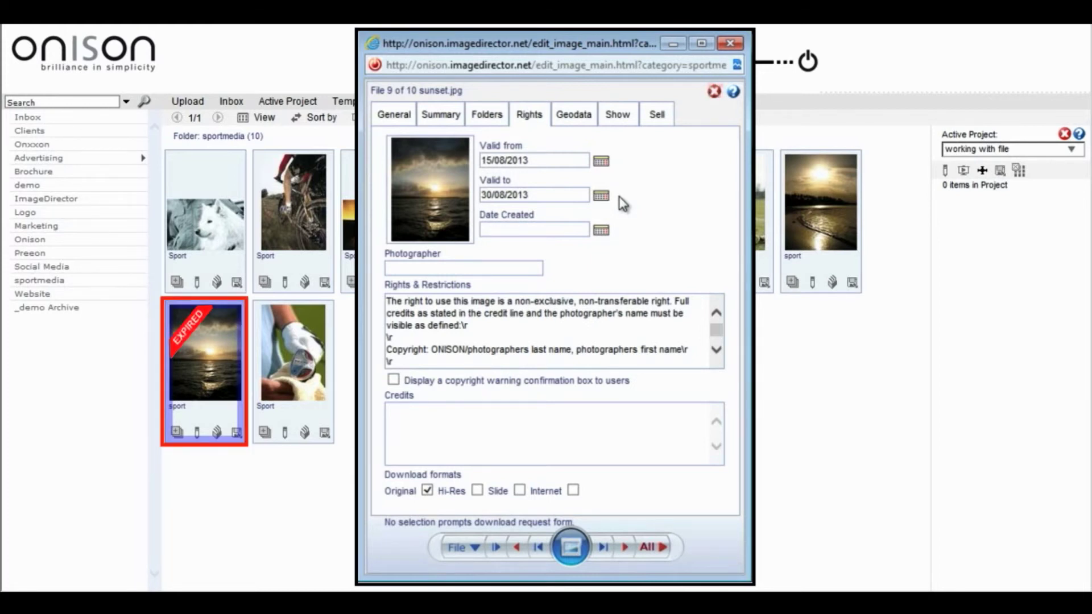
{"action": "left_click", "coordinate": [601, 231]}
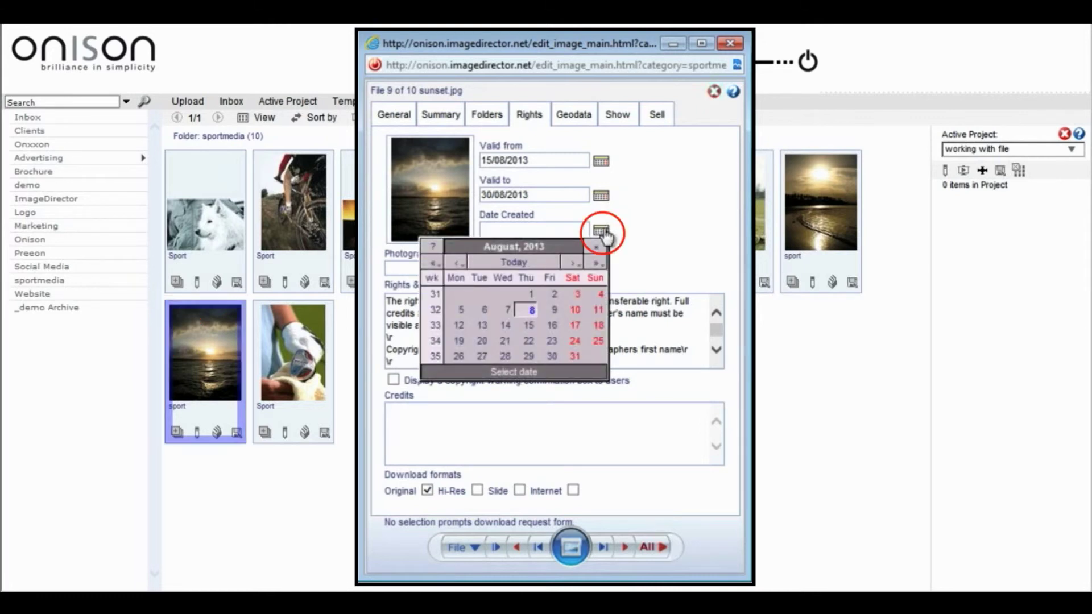
Set Date Created to 8 August 2013, enter the photographer's name, tick the copyright warning, and add credits 'NikonF90, AF300'
{"action": "left_click", "coordinate": [531, 310]}
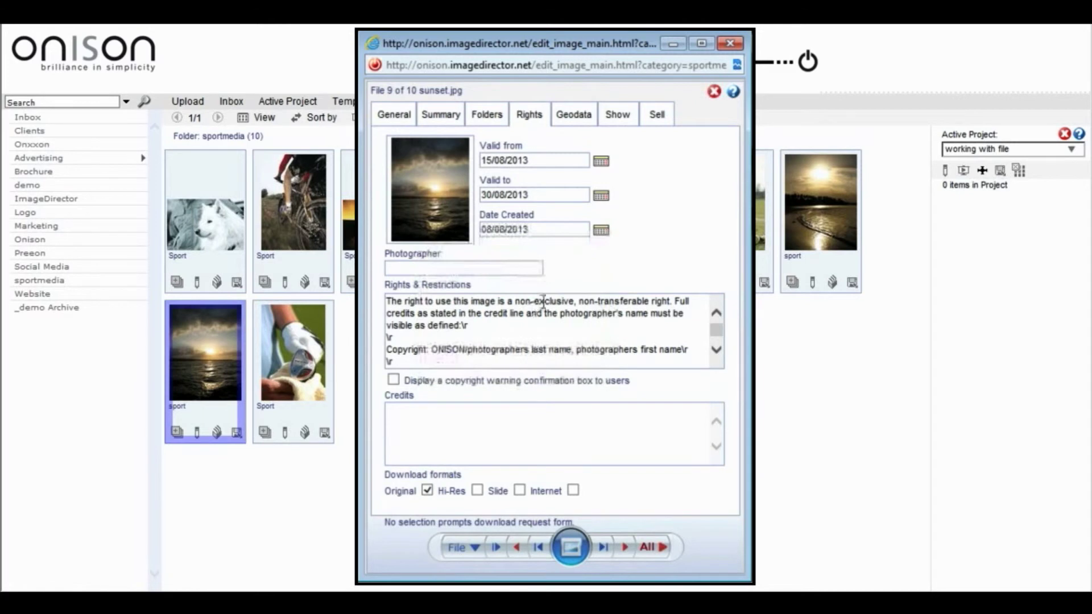
{"action": "left_click", "coordinate": [534, 264]}
{"action": "type", "text": "Raul B"}
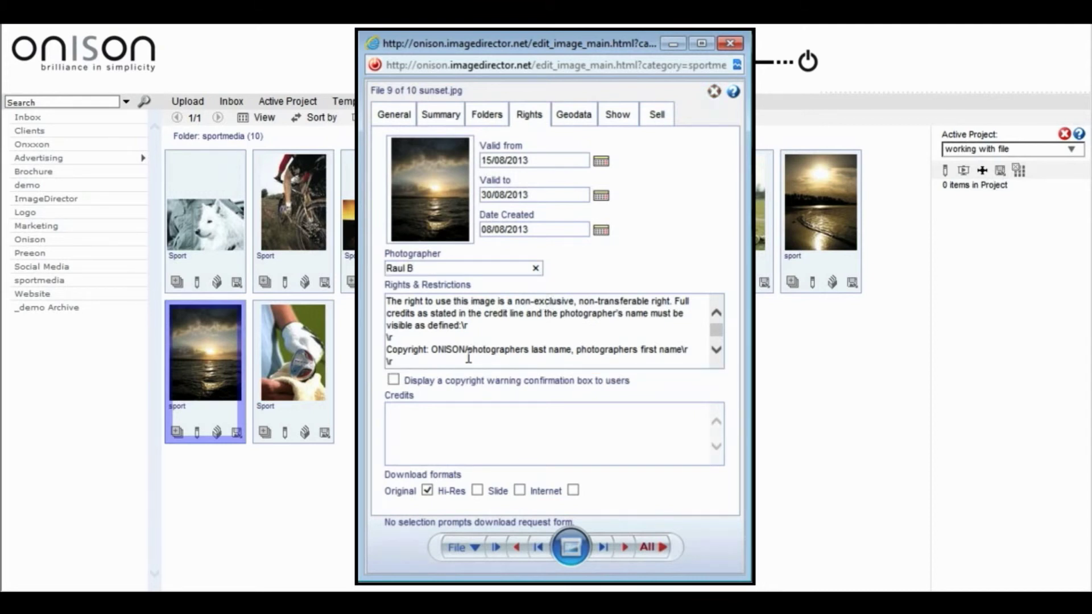
{"action": "left_click", "coordinate": [394, 380]}
{"action": "left_click", "coordinate": [486, 415]}
{"action": "type", "text": "NikonF90, A"}
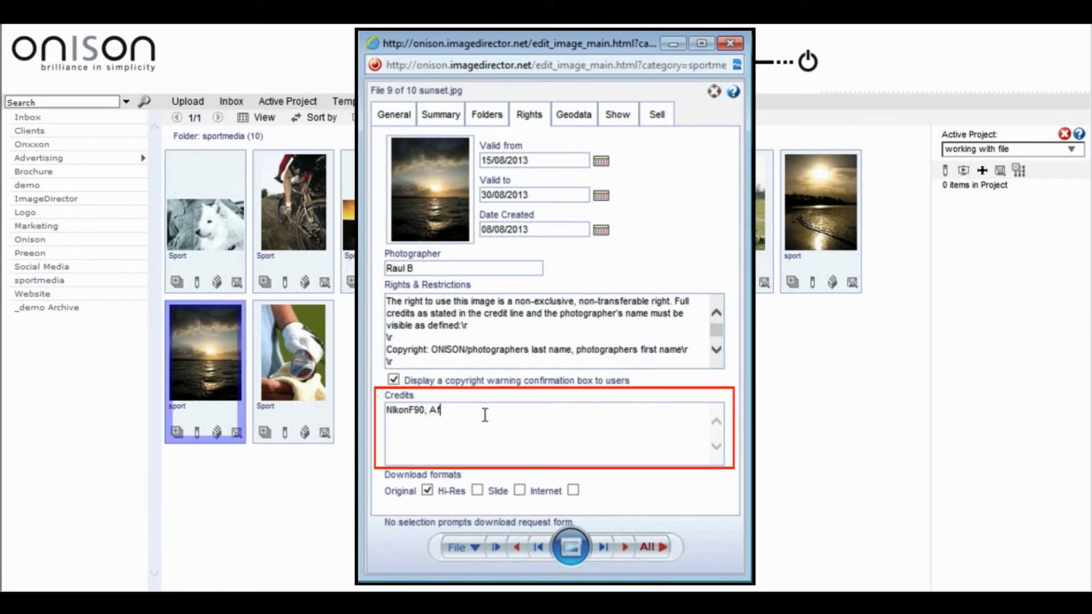
{"action": "type", "text": "F300"}
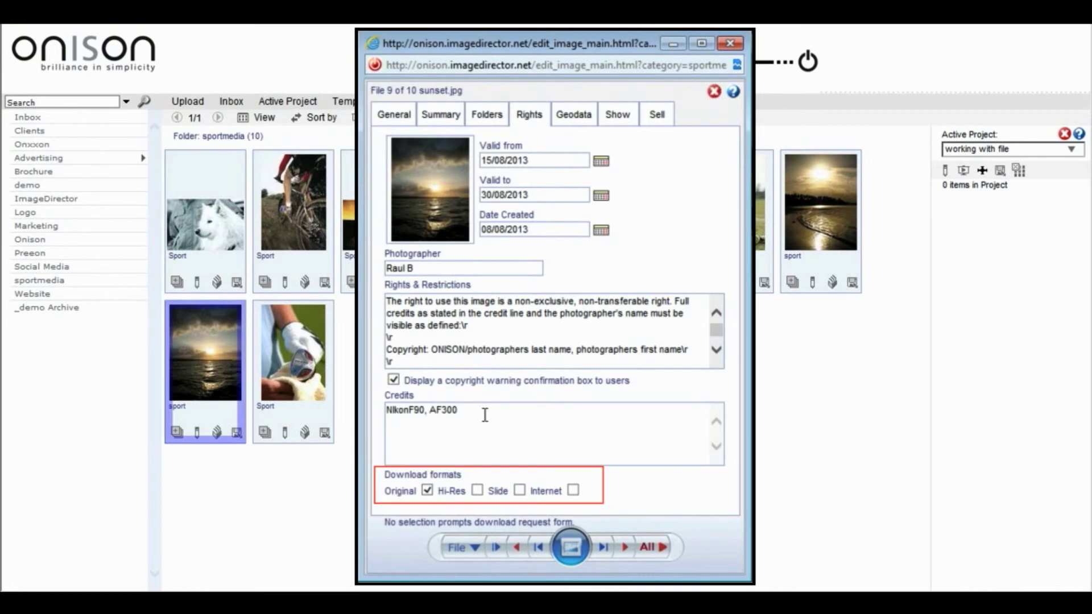
Clear all download formats (Original, Hi-Res, Slide, Internet) so downloads must be requested
{"action": "left_click", "coordinate": [477, 490]}
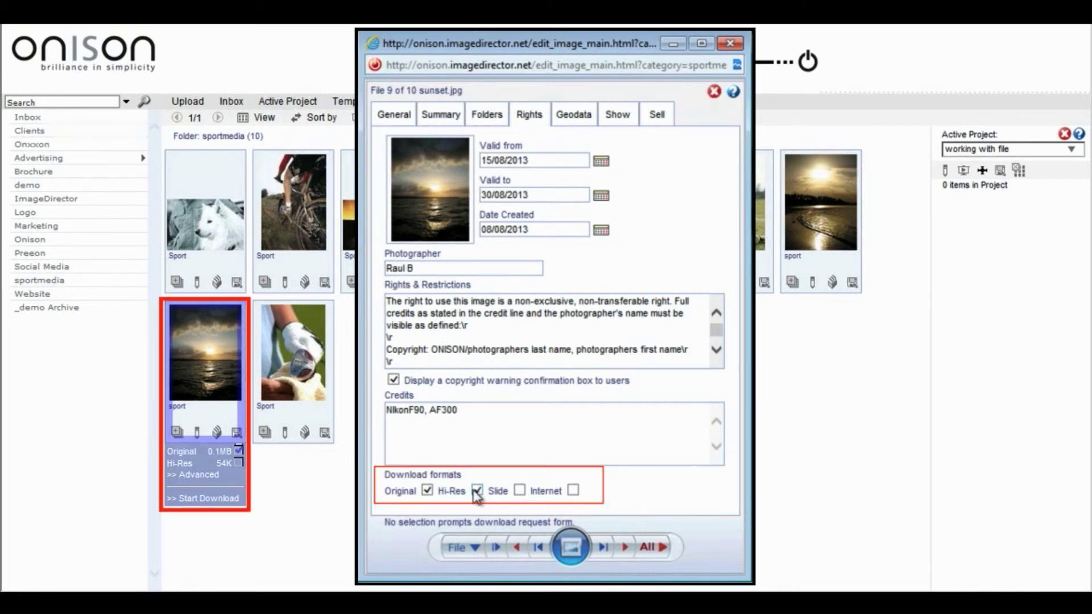
{"action": "left_click", "coordinate": [519, 491]}
{"action": "left_click", "coordinate": [574, 491]}
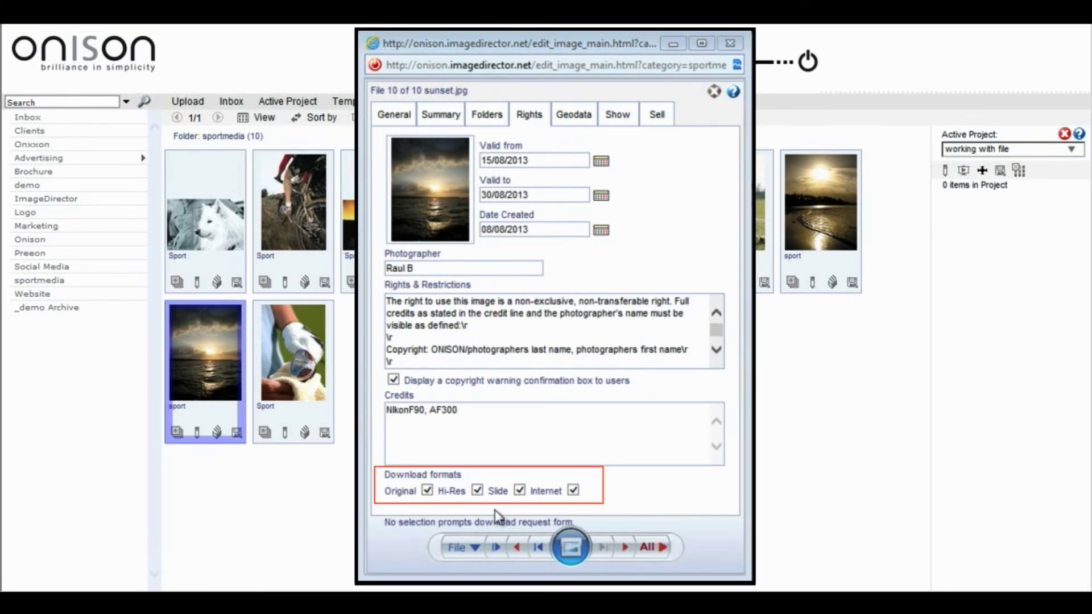
{"action": "left_click", "coordinate": [427, 490]}
{"action": "left_click", "coordinate": [477, 490]}
{"action": "left_click", "coordinate": [519, 490]}
{"action": "left_click", "coordinate": [573, 490]}
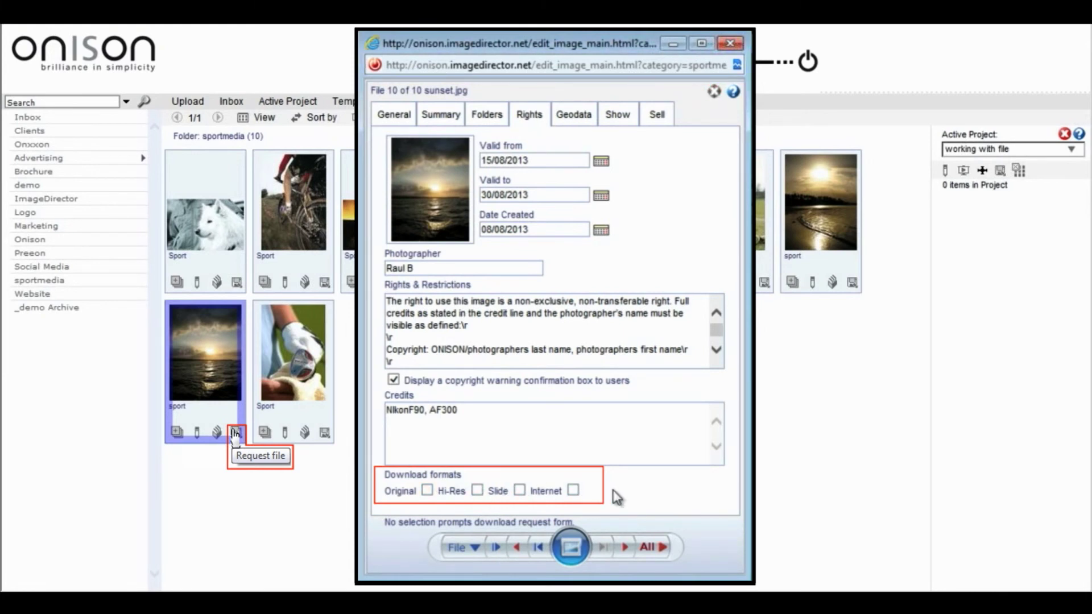